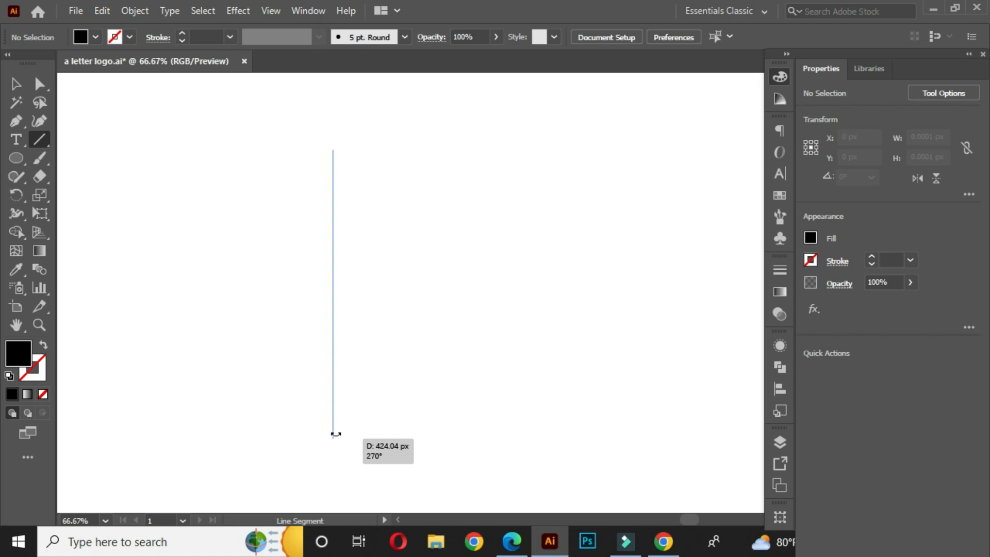
- Give the vertical line a black stroke and deselect it
click(16, 84)
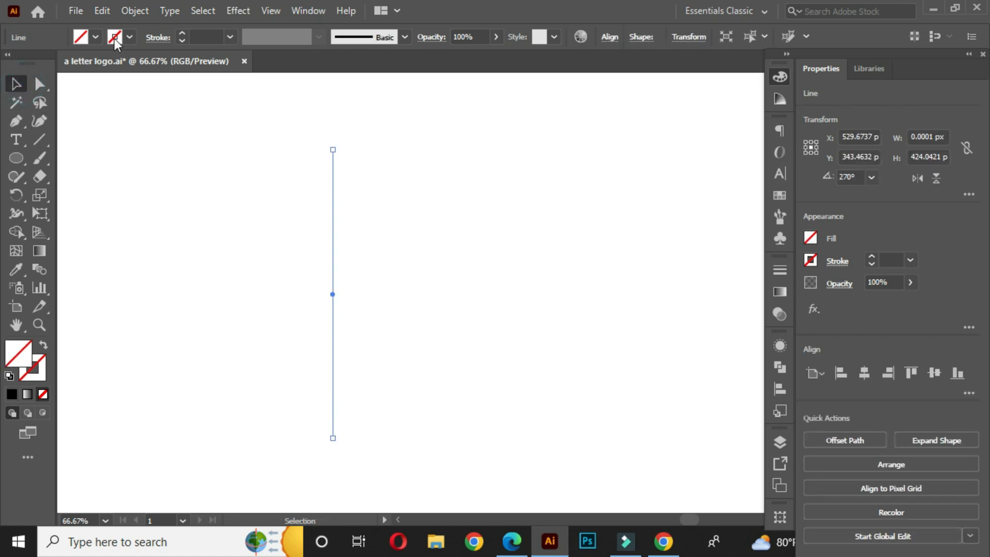
click(129, 37)
click(44, 63)
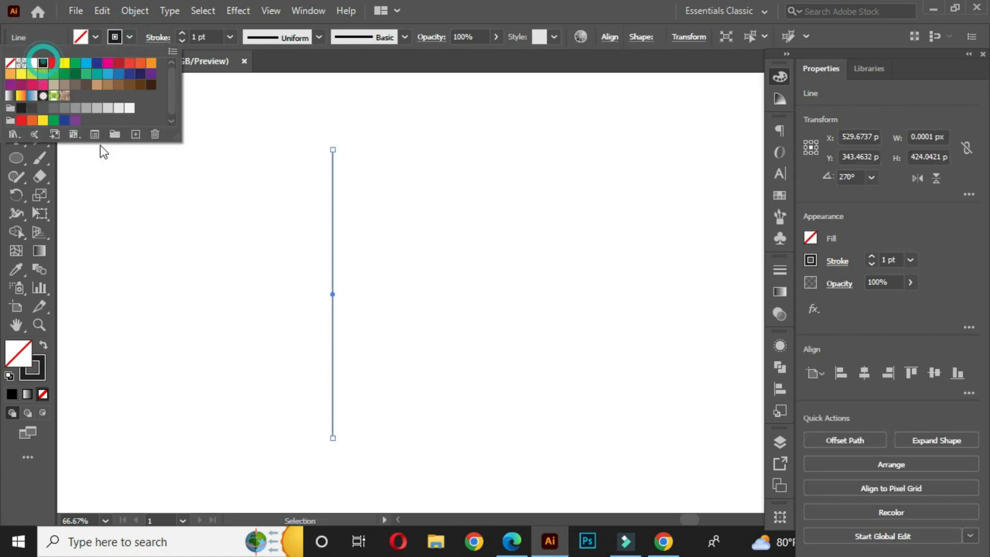
click(228, 201)
click(248, 181)
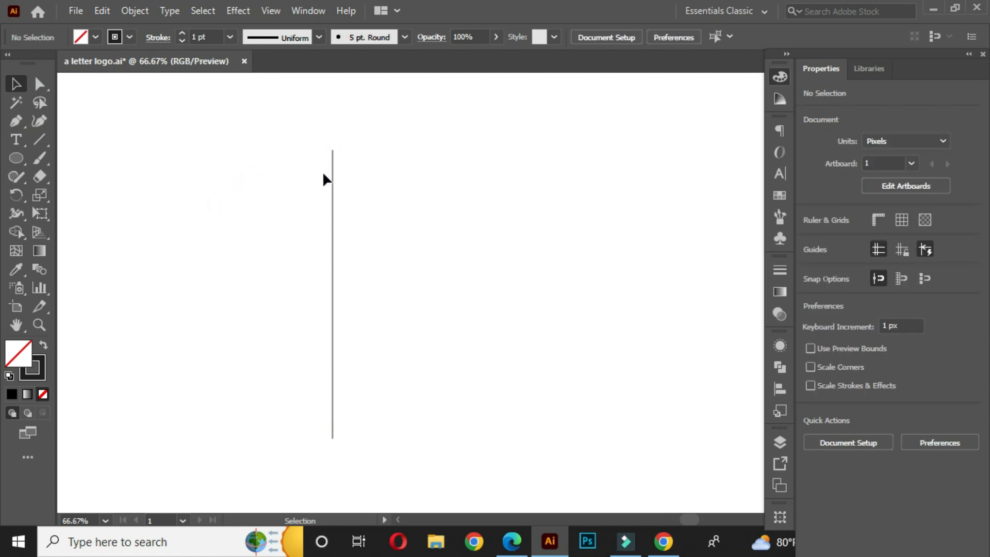
- Duplicate the vertical line sideways at even spacing to make four parallel lines, and shift the set slightly to the left
drag(320, 166, 346, 201)
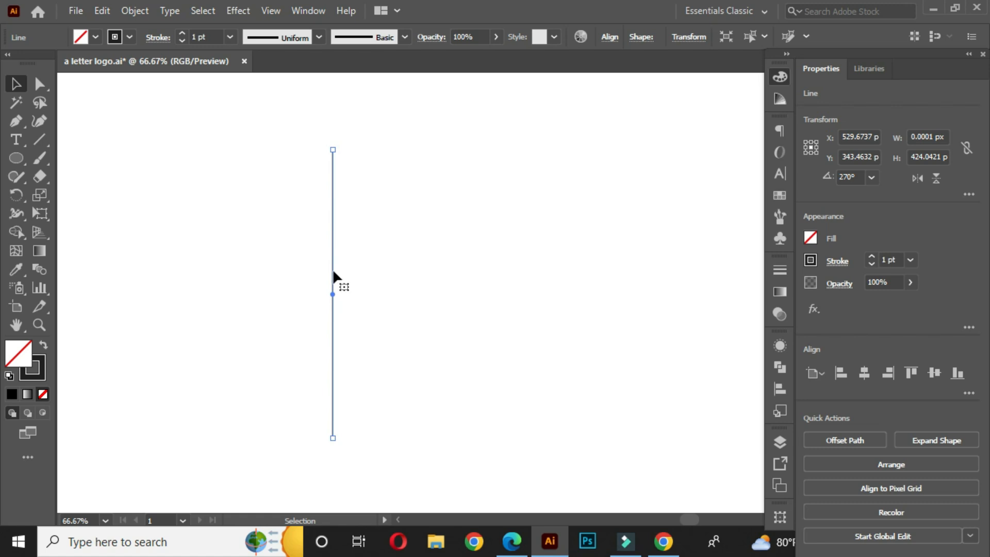
drag(334, 272, 376, 275)
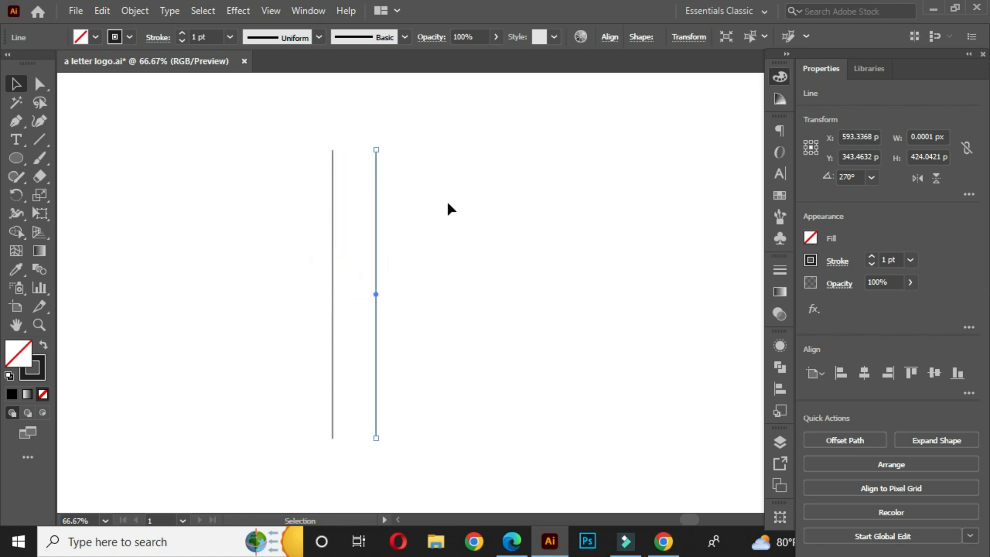
key(ctrl+d)
key(ctrl+d)
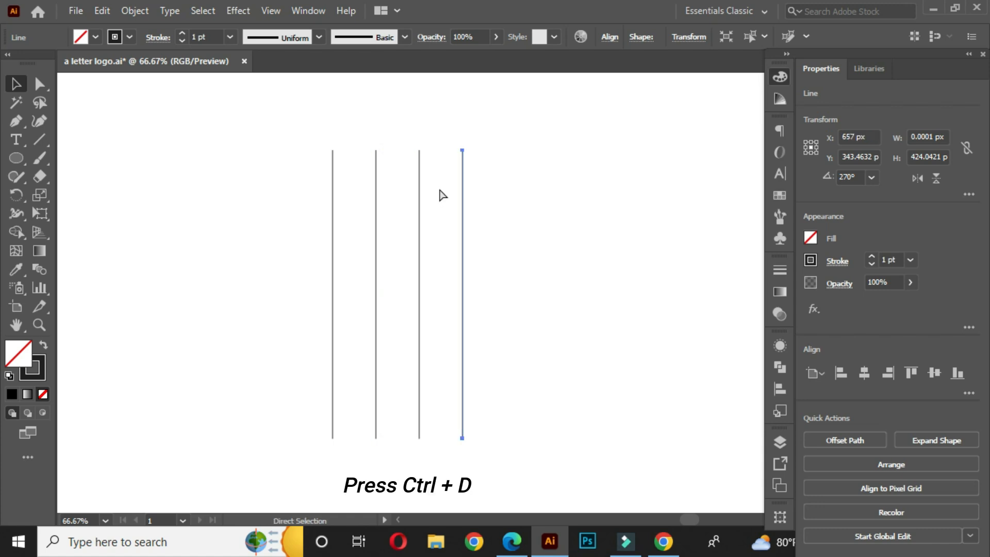
click(525, 200)
drag(296, 161, 490, 240)
click(491, 240)
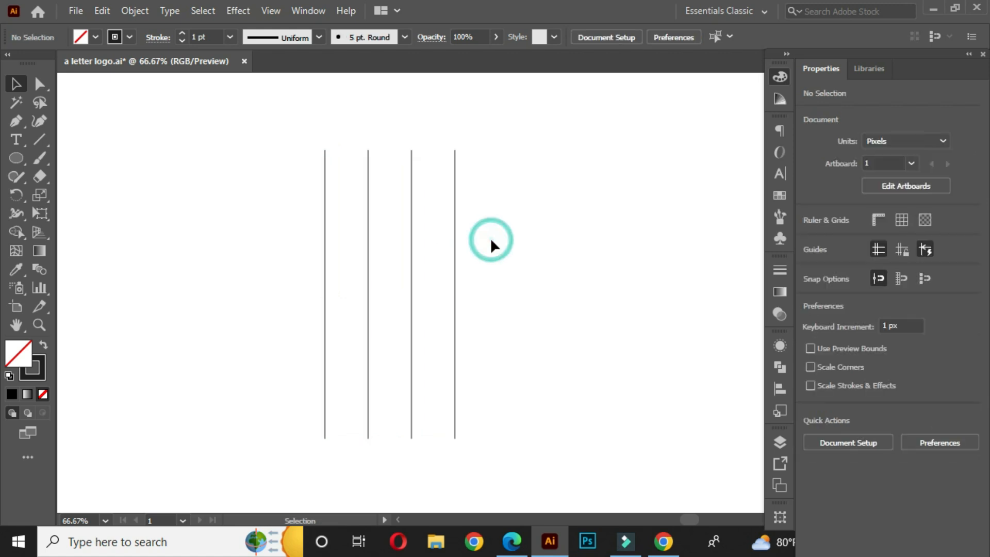
- Copy the four vertical lines, paste them in front, and rotate the copies 90° to form a crossing grid
drag(298, 144, 498, 274)
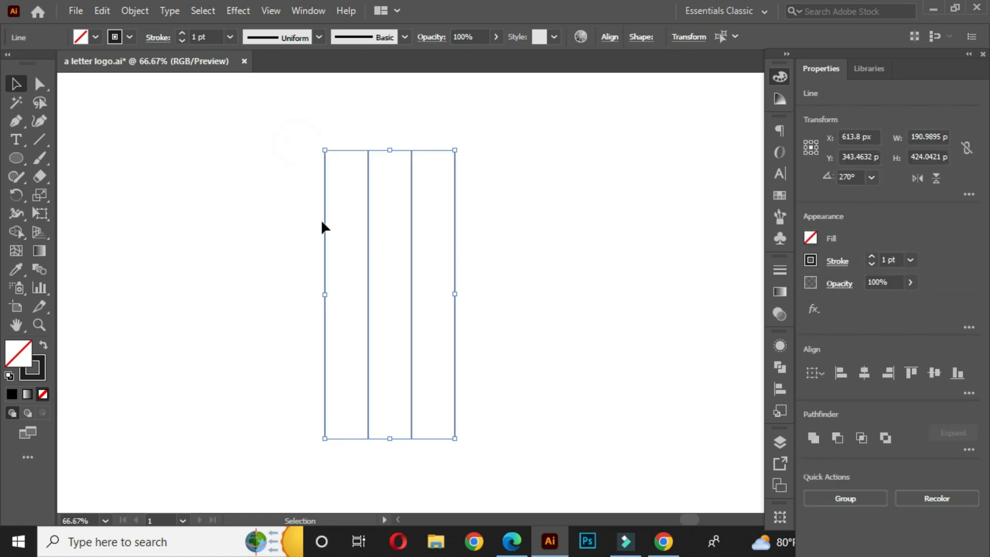
click(101, 10)
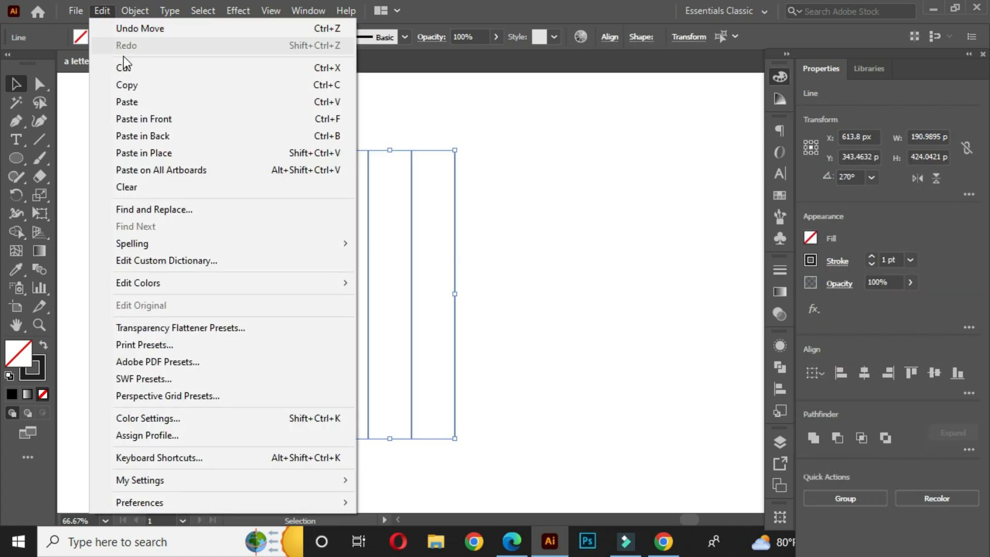
click(144, 86)
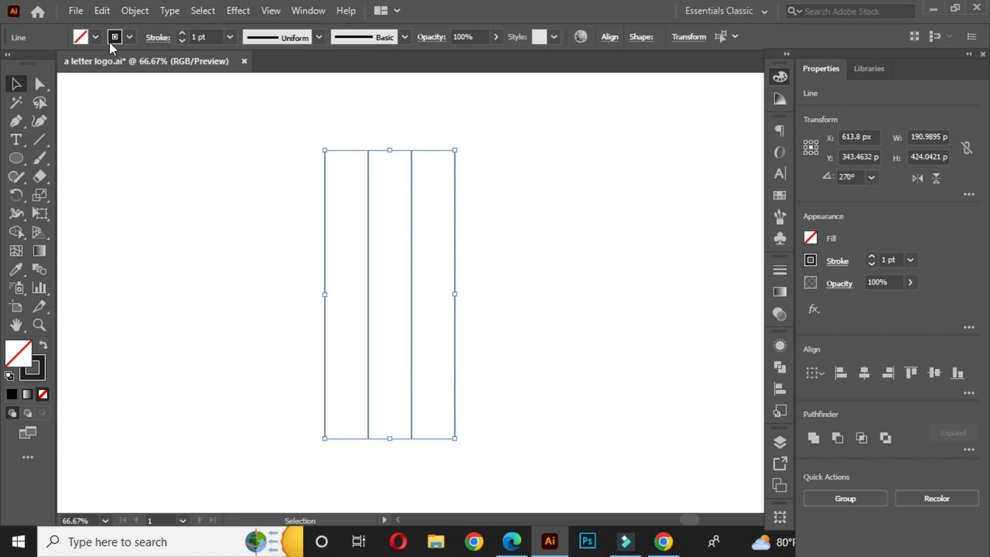
click(100, 8)
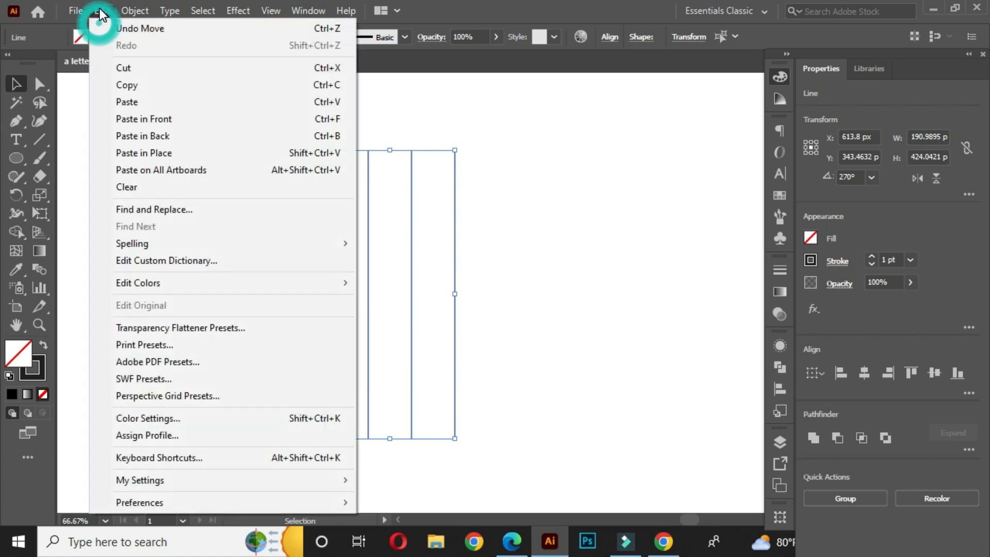
click(160, 119)
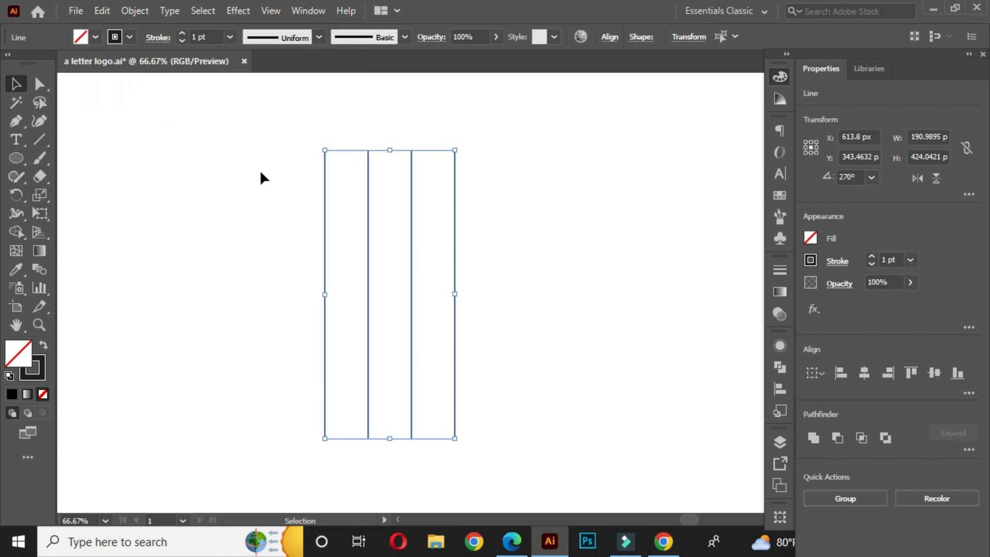
drag(460, 146, 522, 309)
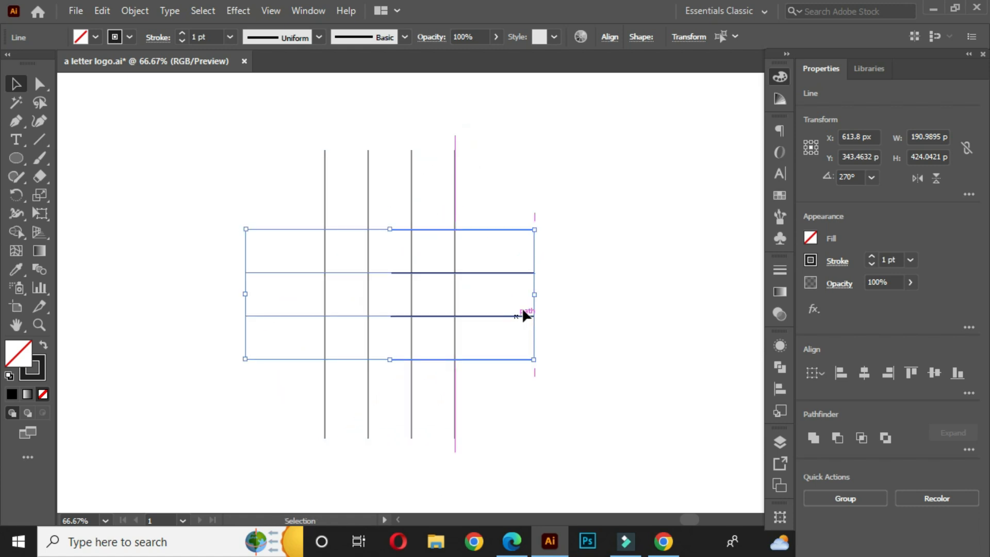
click(587, 249)
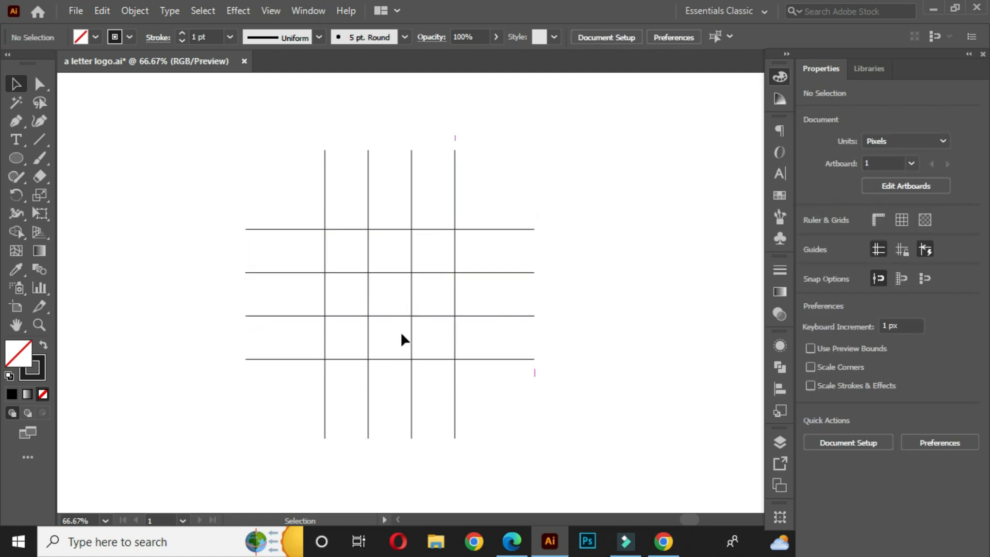
- Draw a circle about 127 px in diameter filling the upper-left two-by-two block of grid cells
scroll(390, 350, up, 1)
drag(394, 314, 411, 317)
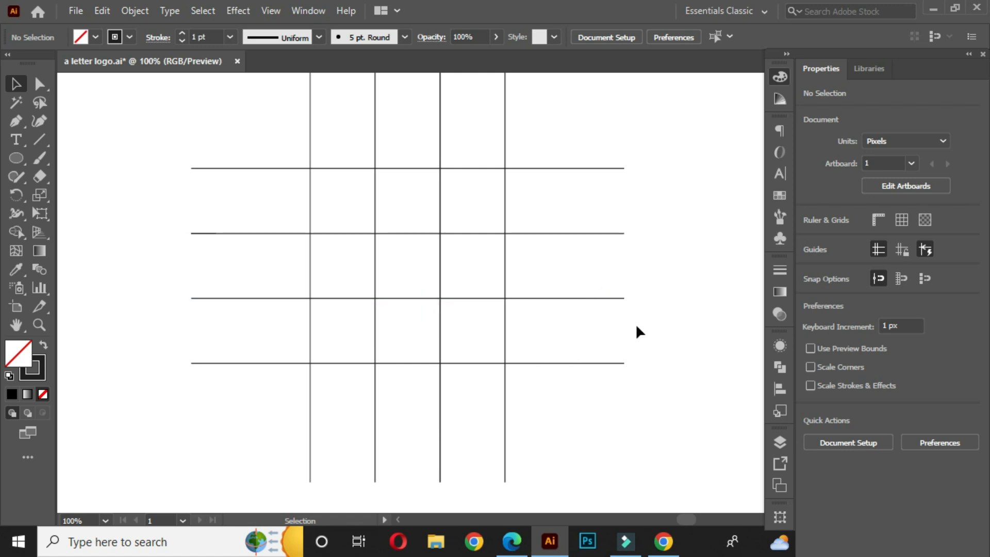
click(16, 158)
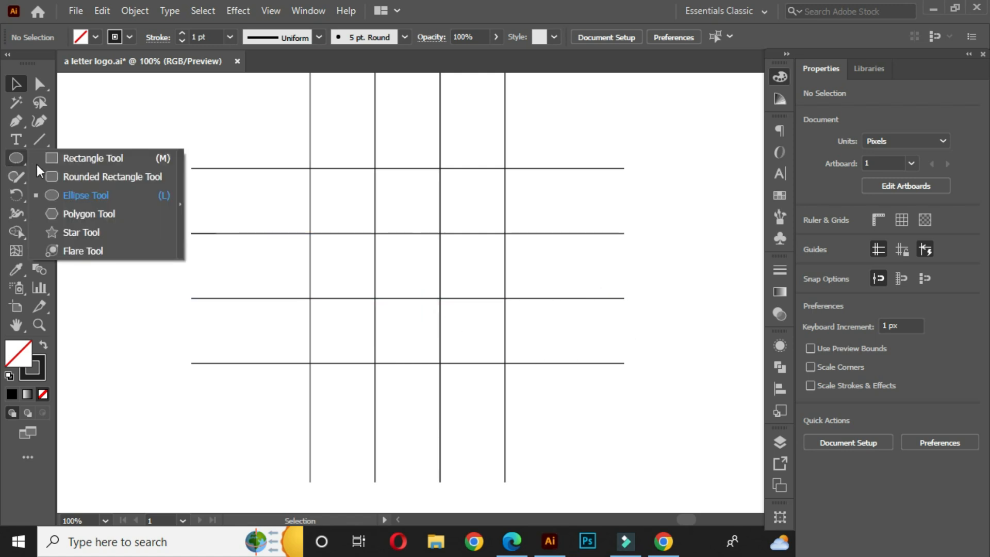
click(99, 194)
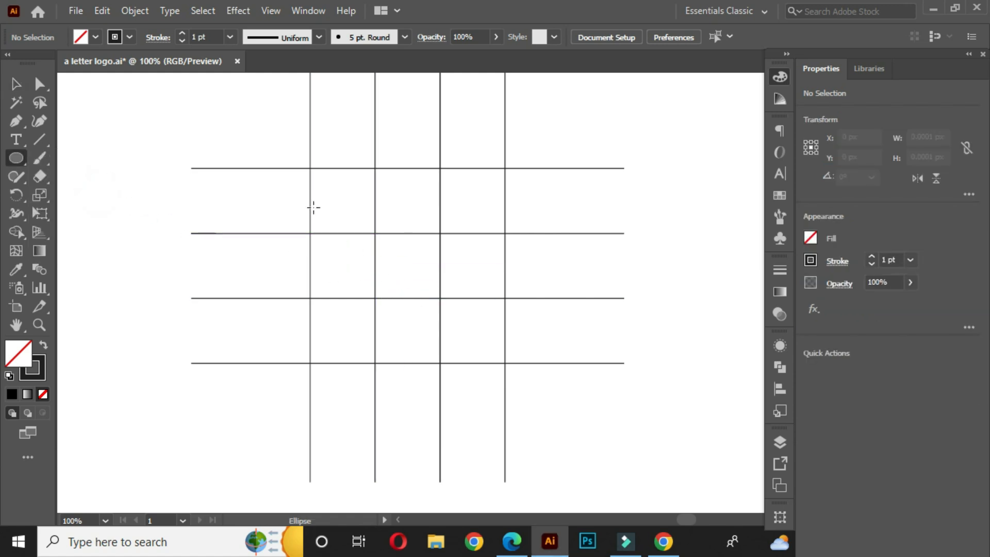
drag(310, 168, 440, 298)
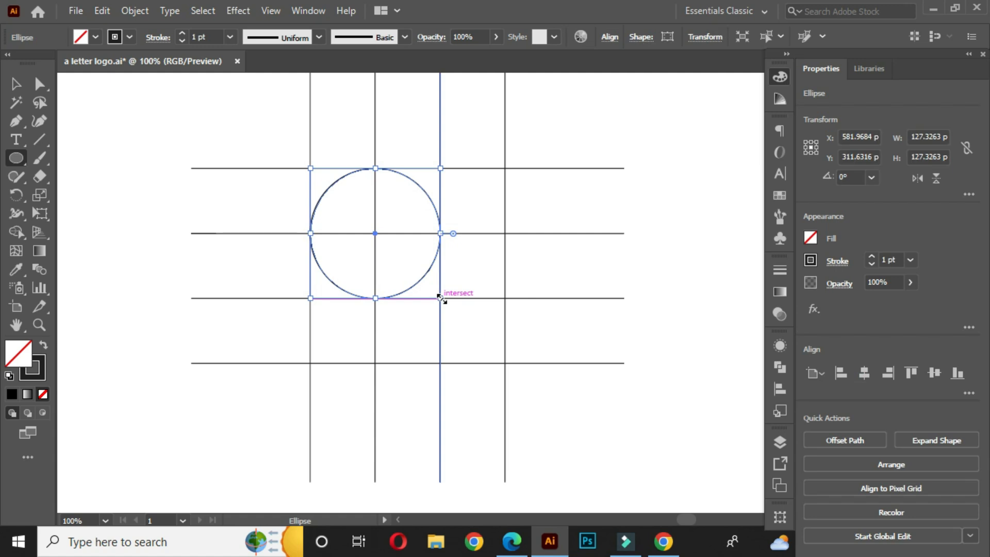
click(13, 83)
click(174, 117)
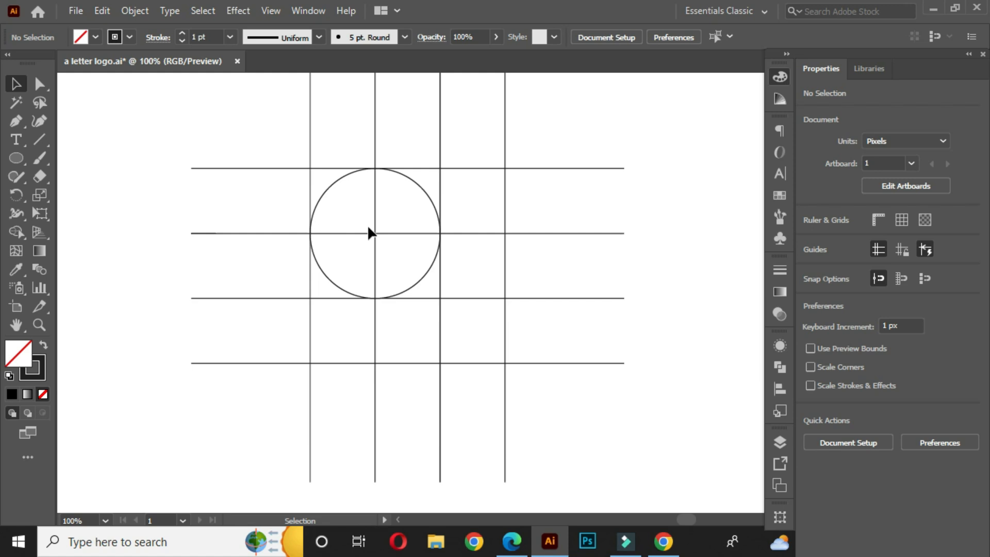
- Duplicate the circle one grid cell to the right, keeping it on the same row
click(327, 190)
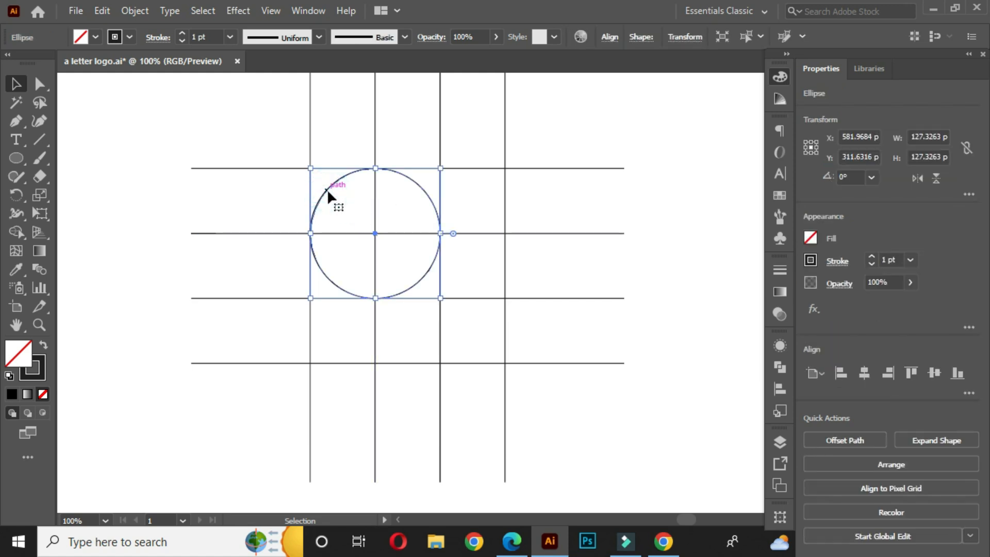
drag(322, 205, 382, 205)
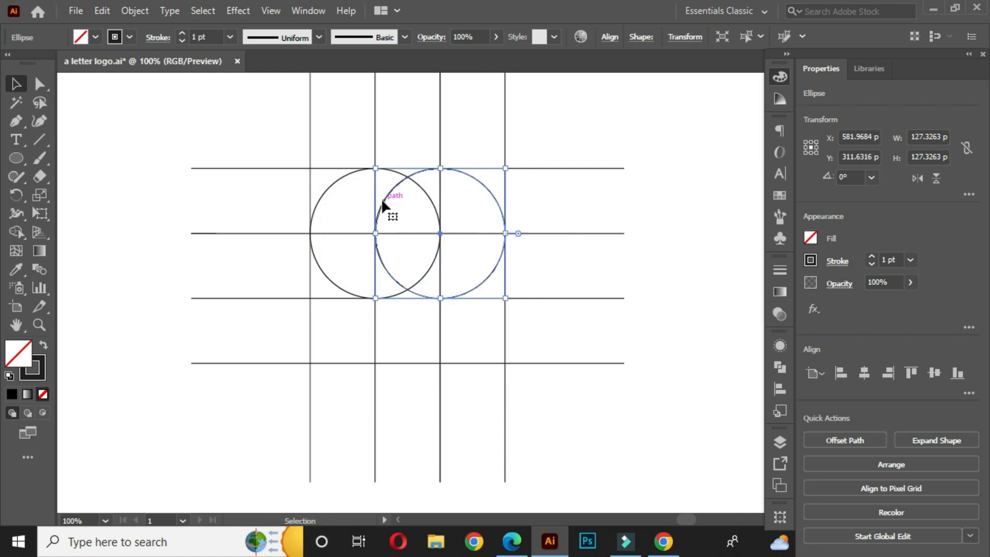
click(544, 200)
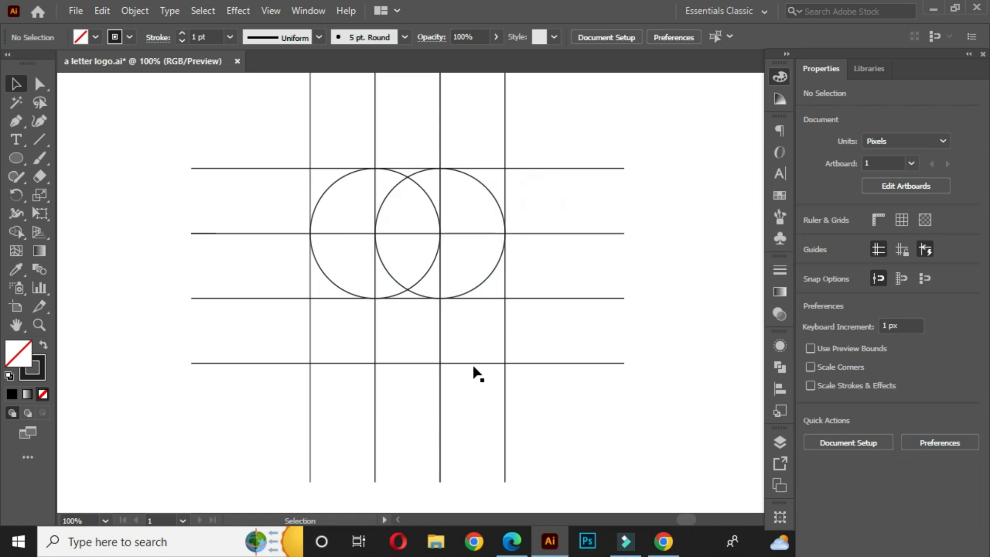
- Duplicate the upper-left circle one grid cell down, and copy that lower circle two grid cells to the right
click(328, 283)
drag(338, 286, 338, 351)
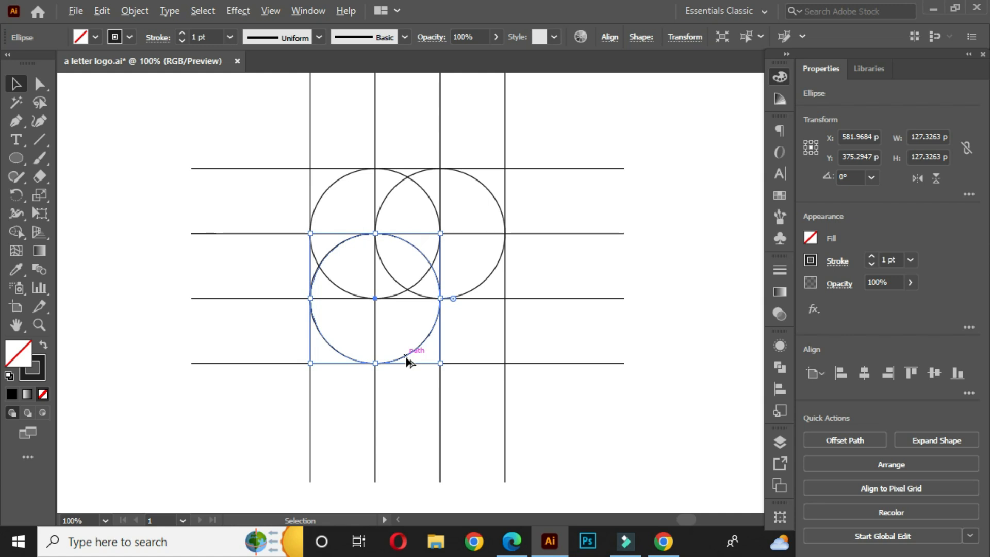
drag(409, 363, 537, 360)
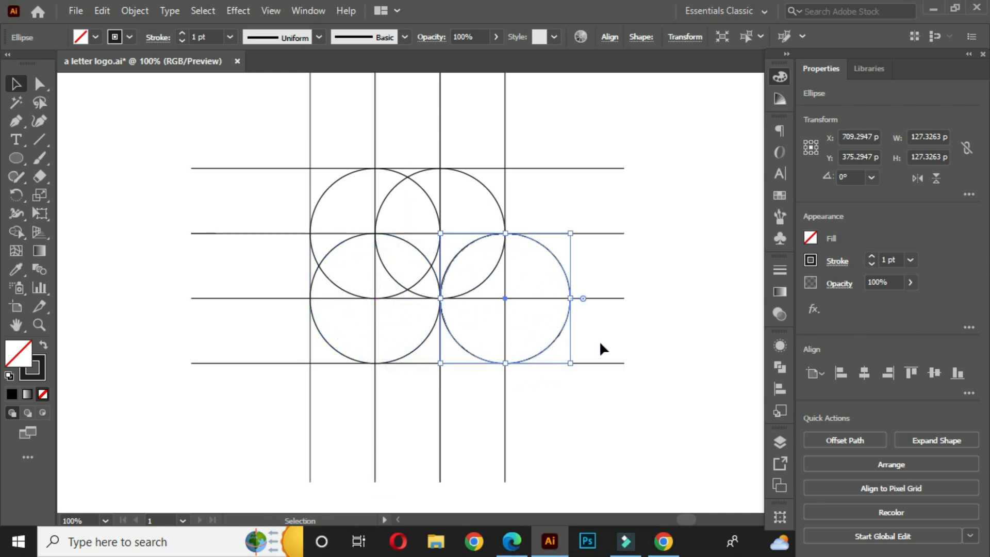
click(622, 320)
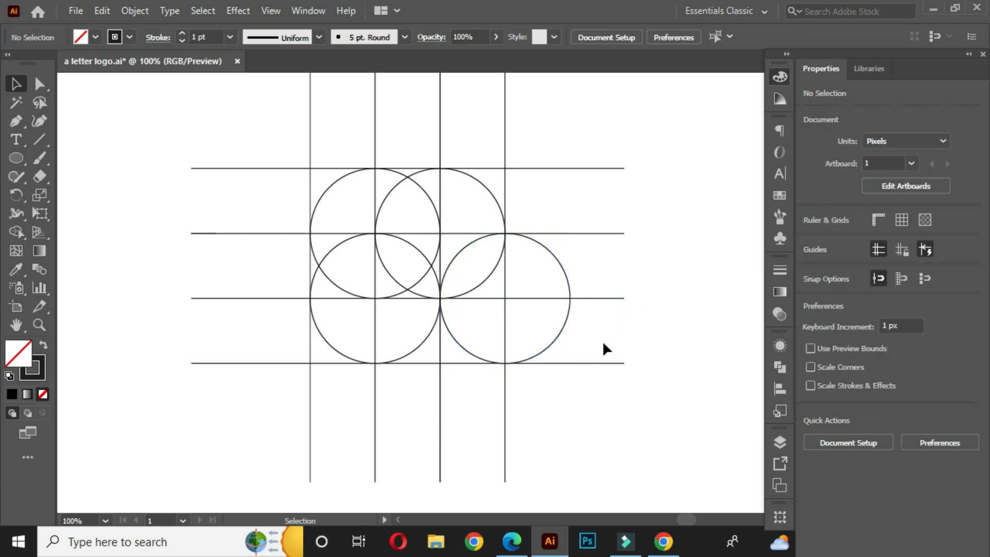
- Select all lines and circles, activate the Shape Builder tool, and set the fill to black
scroll(602, 341, down, 1)
drag(604, 348, 555, 338)
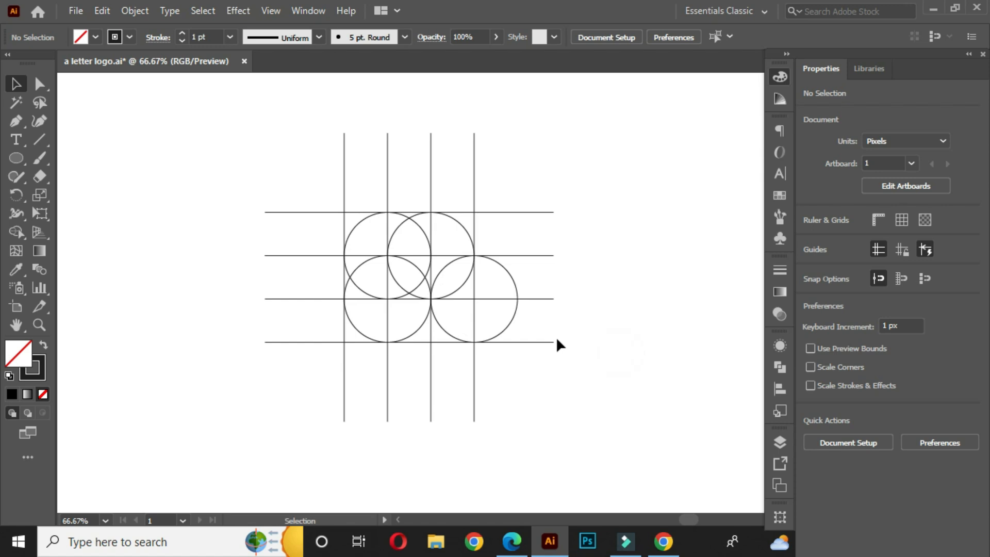
drag(243, 117, 594, 433)
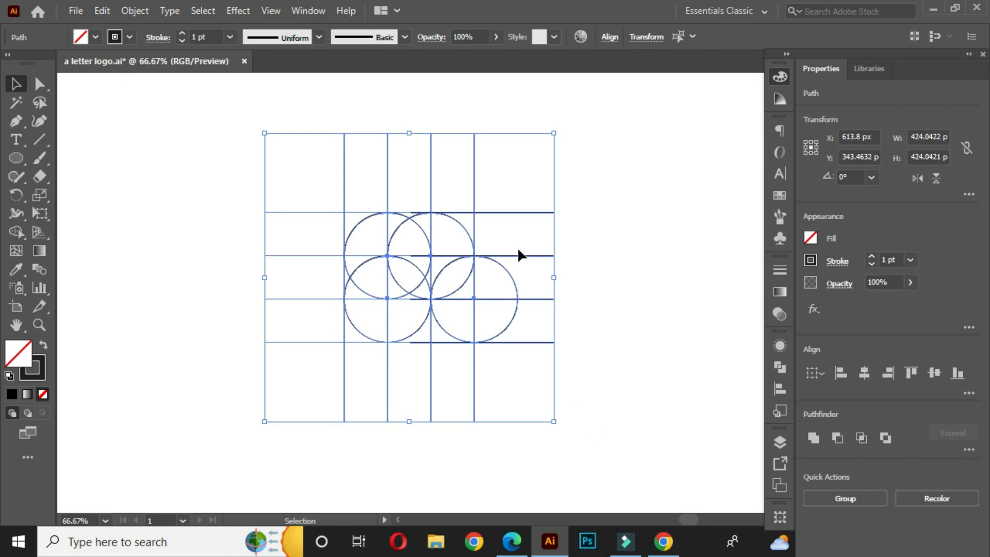
drag(11, 233, 76, 223)
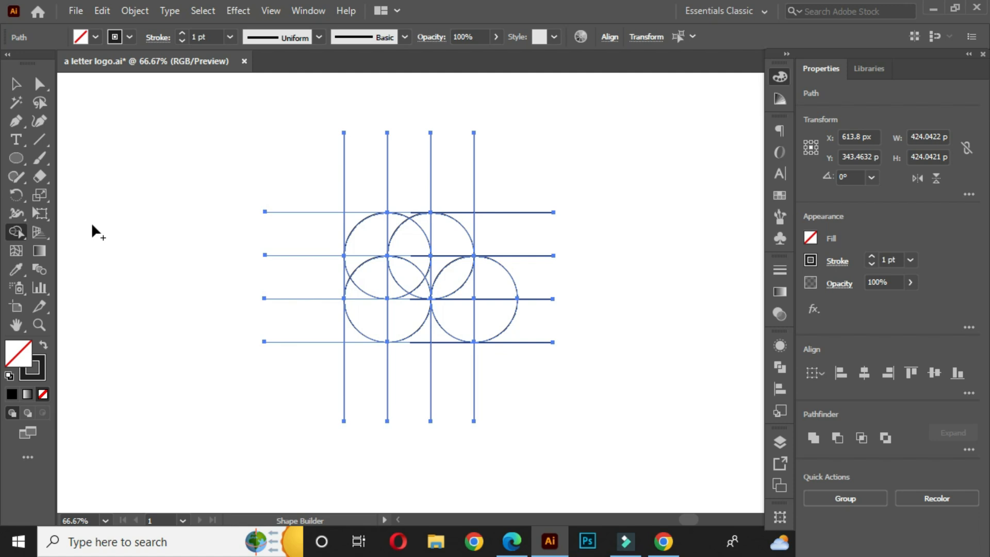
click(94, 34)
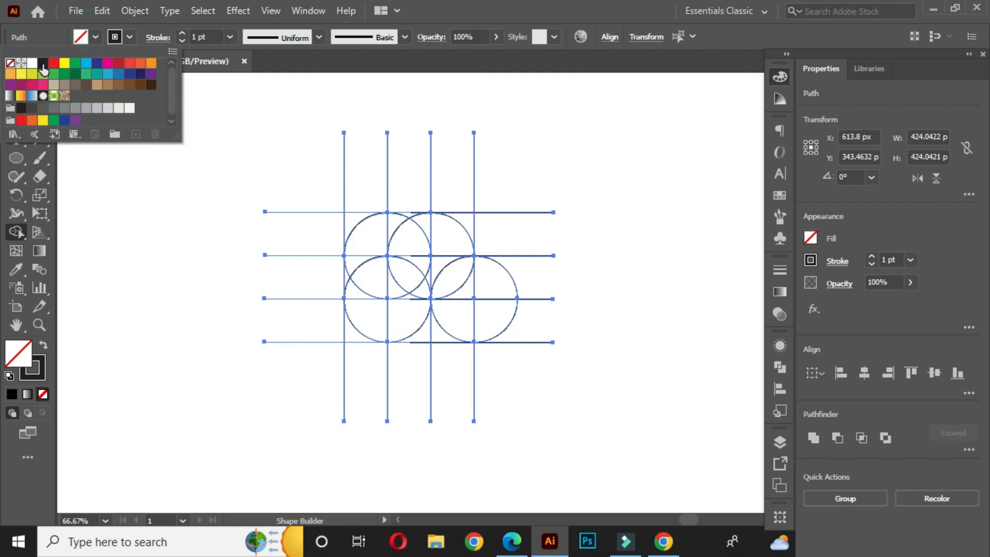
click(43, 64)
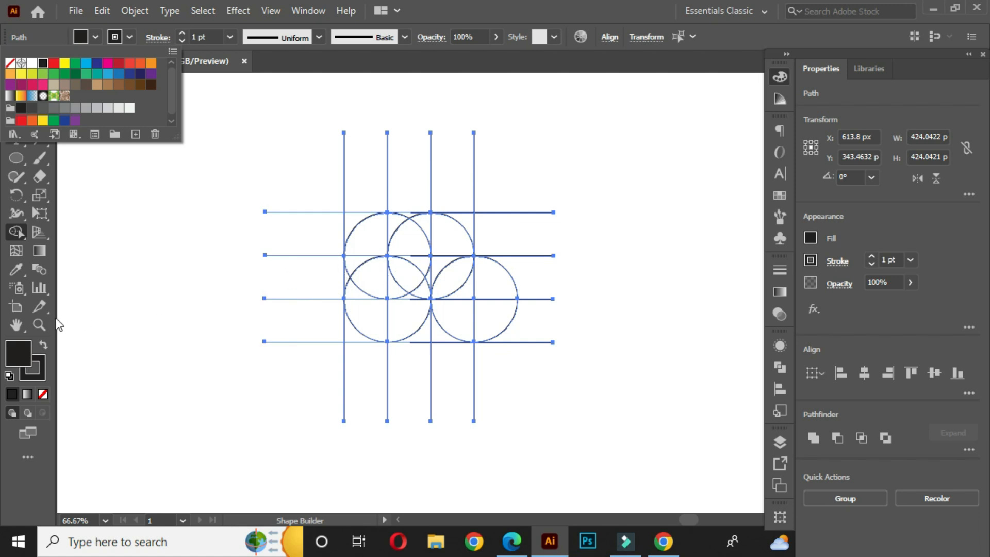
click(298, 263)
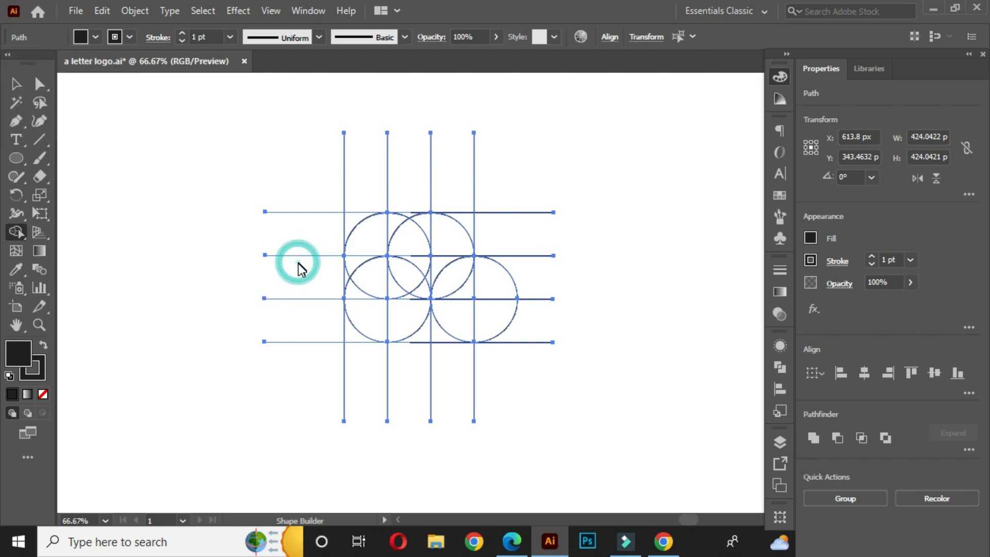
- Merge the grid regions with Shape Builder into the letter a's rounded top with its right stem, and its lower-left bowl
scroll(416, 251, up, 1)
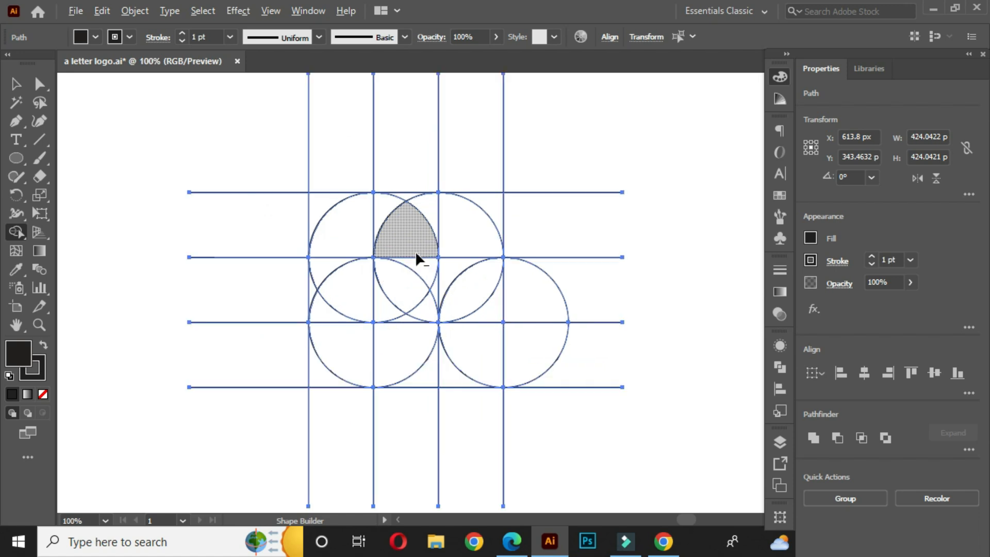
mouse_move(345, 241)
mouse_down()
mouse_move(362, 216)
mouse_move(391, 200)
mouse_move(408, 198)
mouse_move(371, 215)
mouse_move(460, 215)
mouse_move(394, 213)
mouse_move(443, 222)
mouse_move(473, 340)
mouse_up()
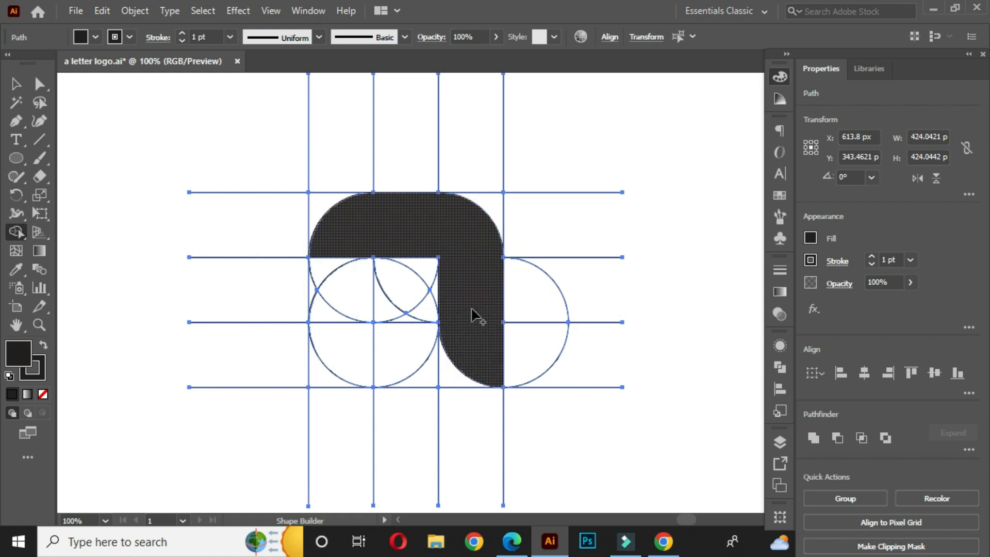
drag(361, 282, 350, 355)
drag(407, 342, 405, 349)
click(349, 282)
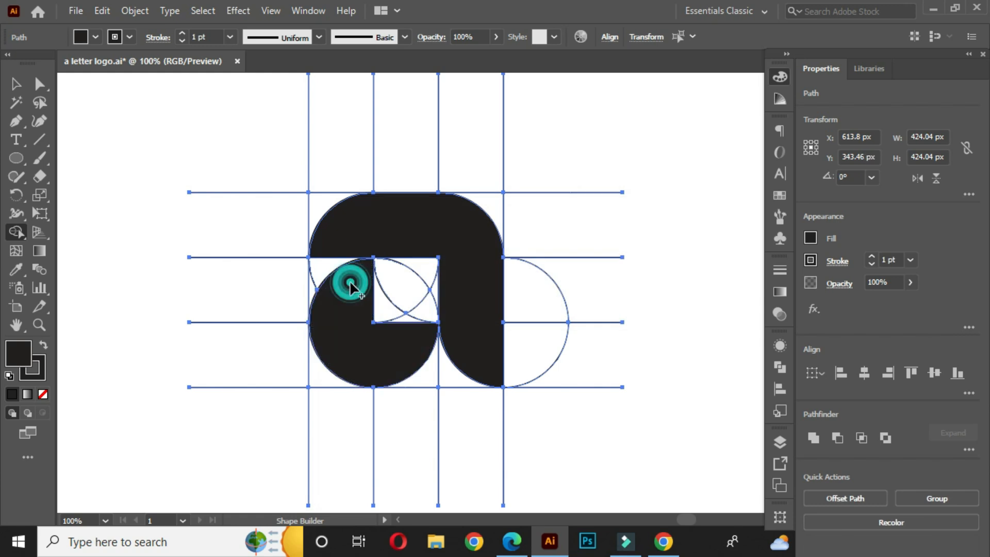
scroll(368, 256, up, 4)
click(362, 296)
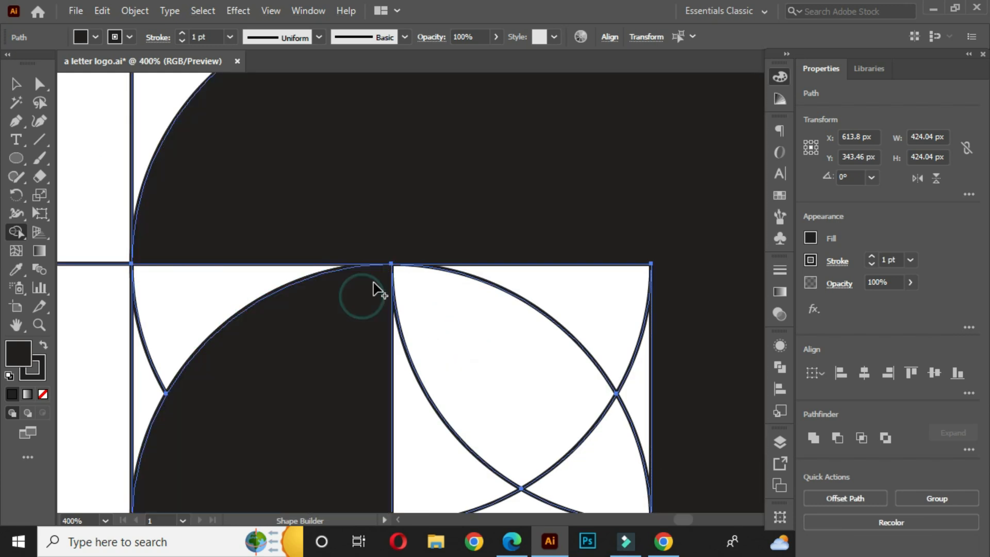
- Finish merging the remaining regions of the letter a with Shape Builder, and deselect the artwork
scroll(379, 291, down, 2)
click(377, 384)
scroll(384, 410, up, 3)
scroll(389, 400, down, 6)
click(478, 264)
drag(454, 253, 430, 242)
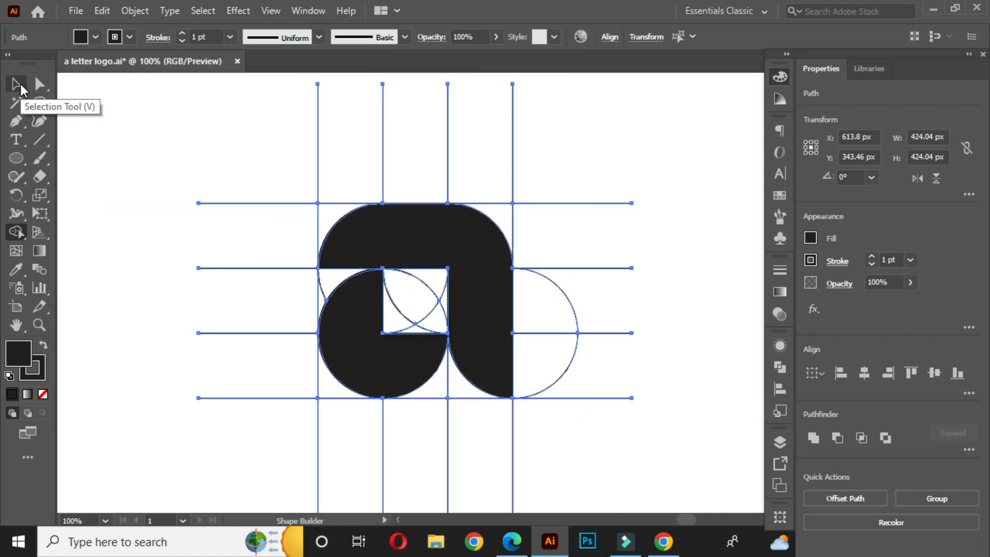
click(20, 86)
click(232, 155)
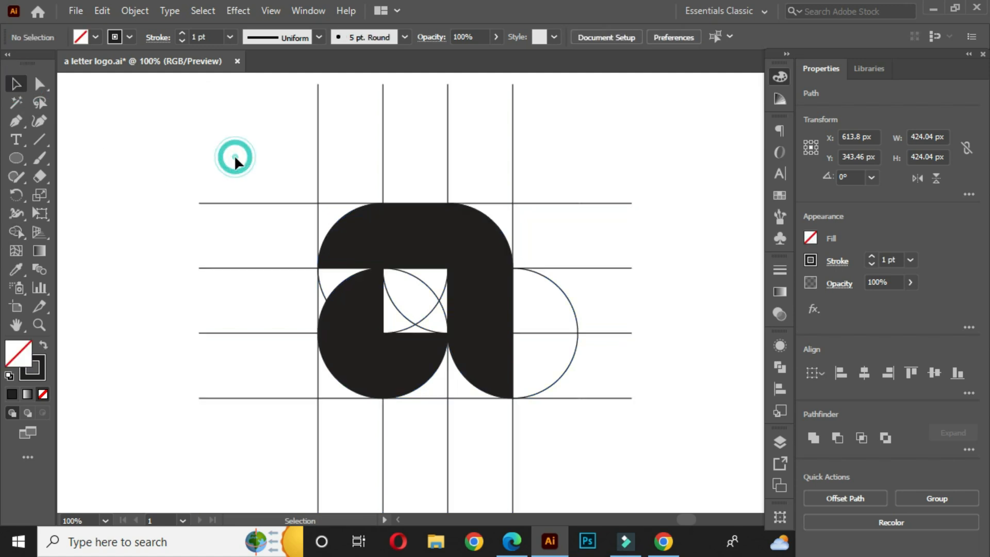
- Move both black letter pieces clear of the grid to the artboard's right side, and delete the leftover lines and circle fragments
scroll(382, 317, down, 3)
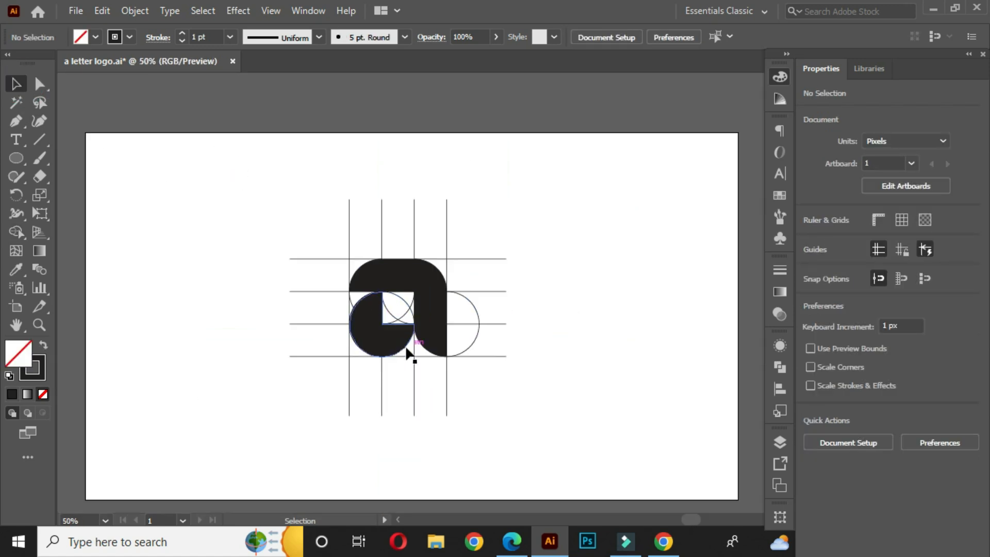
scroll(409, 348, down, 1)
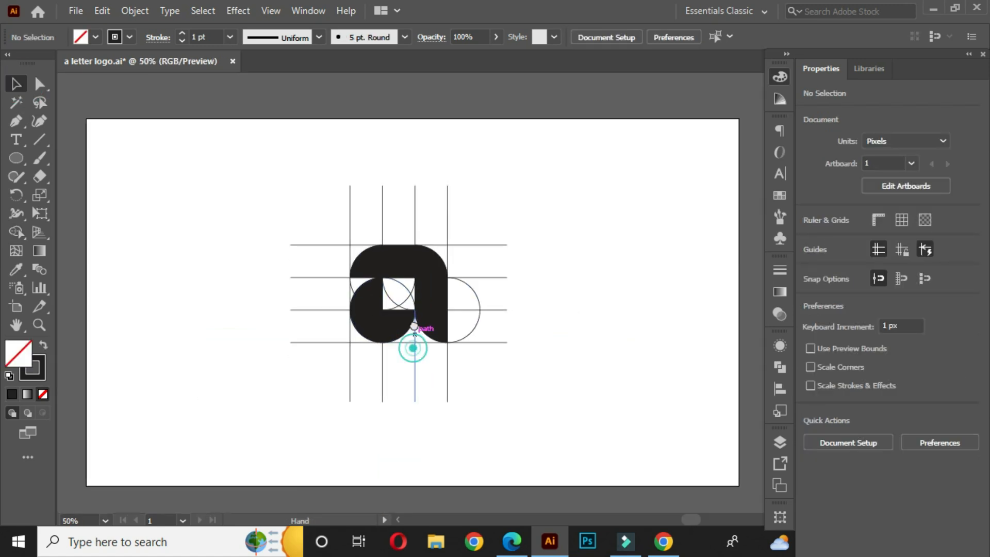
click(367, 287)
shift+click(432, 256)
drag(435, 260, 649, 255)
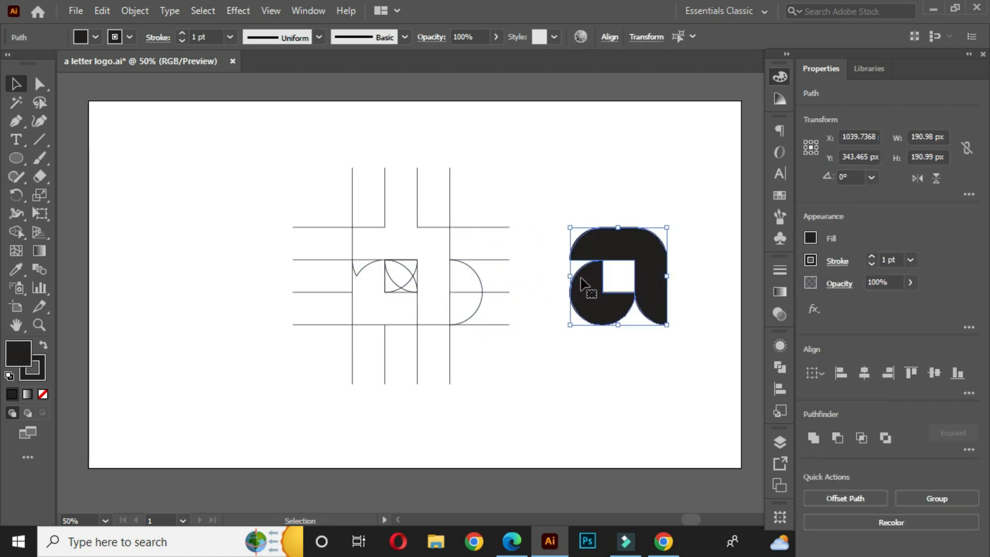
drag(258, 148, 509, 391)
key(Delete)
- Move the letter a to the horizontal centre of the artboard and enlarge it proportionally to about 231 px wide
drag(546, 218, 633, 338)
drag(609, 306, 402, 291)
drag(463, 308, 473, 319)
click(505, 296)
scroll(441, 323, up, 1)
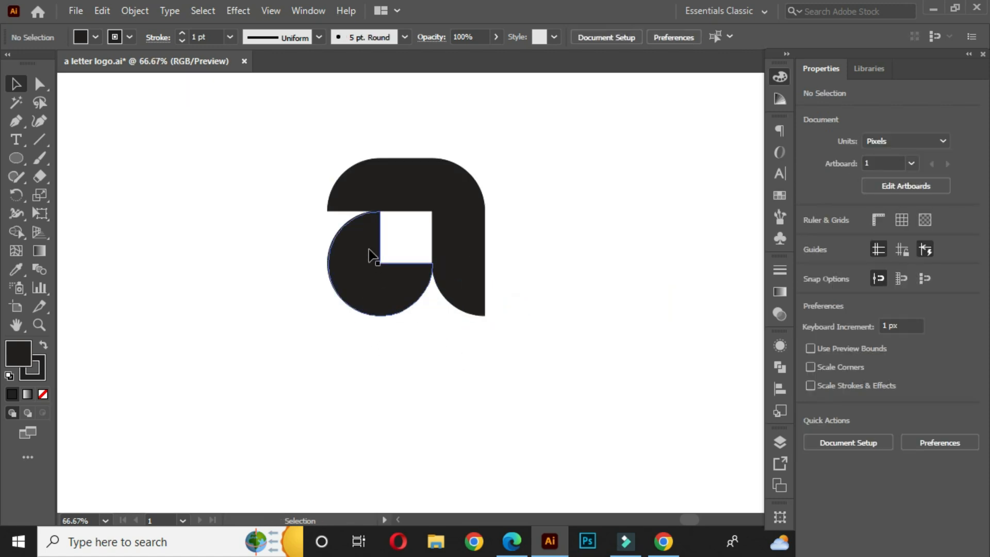
drag(309, 150, 542, 253)
click(541, 253)
- Add the text "amber" in Nexa Black below the letter a
click(18, 138)
click(82, 139)
click(312, 382)
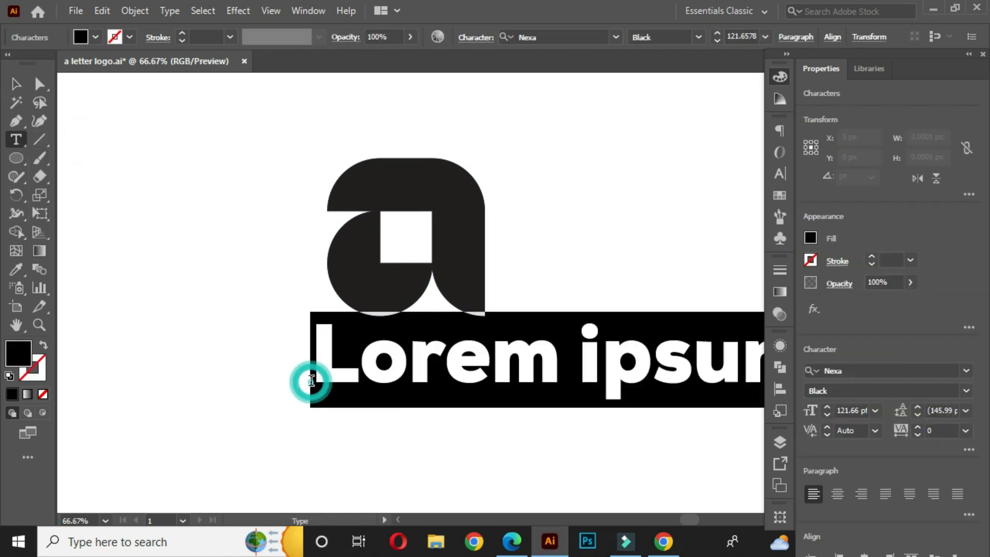
key(BackSpace)
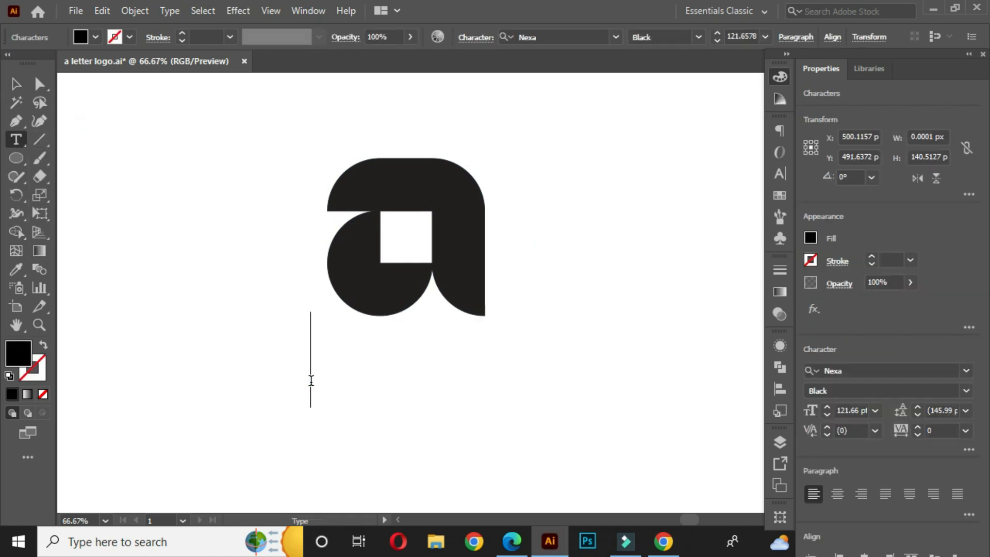
text(amber)
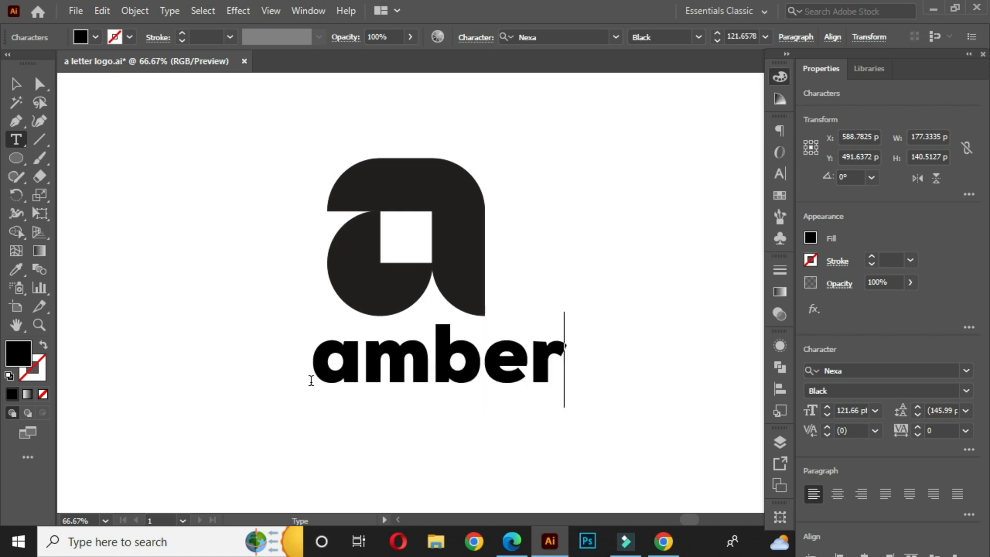
click(16, 83)
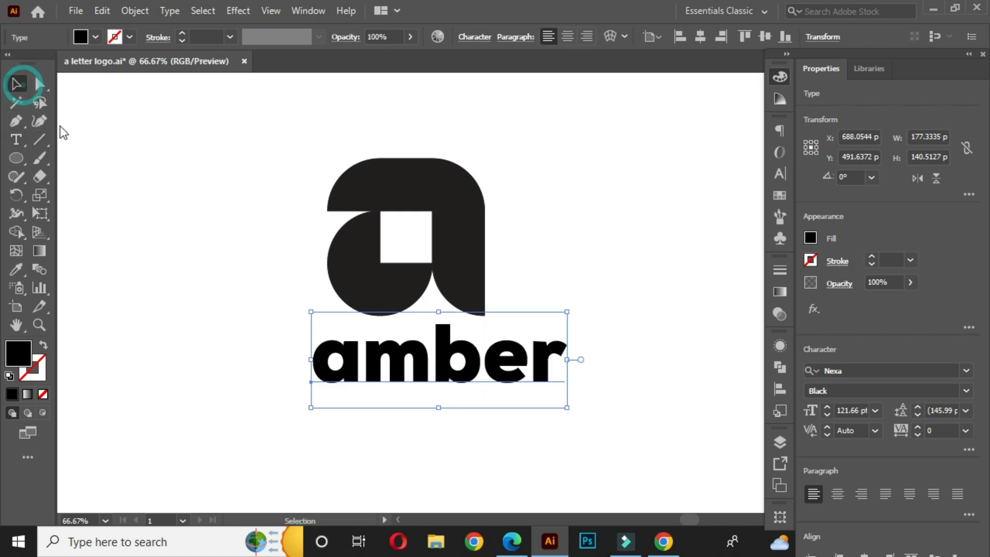
- Shift the amber text left beneath the letter a and enlarge it to about 128.5 pt
drag(402, 372, 385, 373)
drag(551, 408, 560, 415)
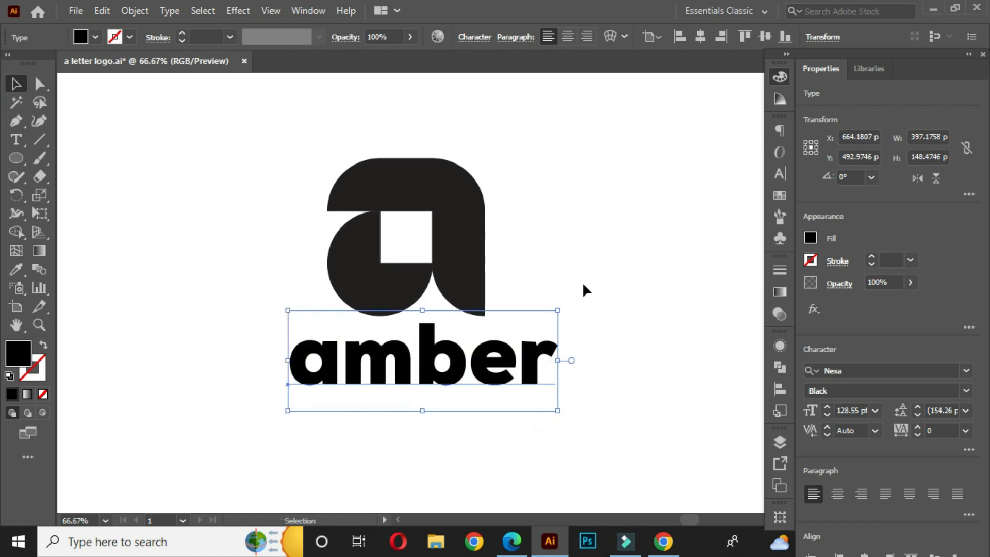
click(552, 271)
- Apply the amber text's solid black fill and no stroke to both letter a pieces with the Eyedropper
click(454, 261)
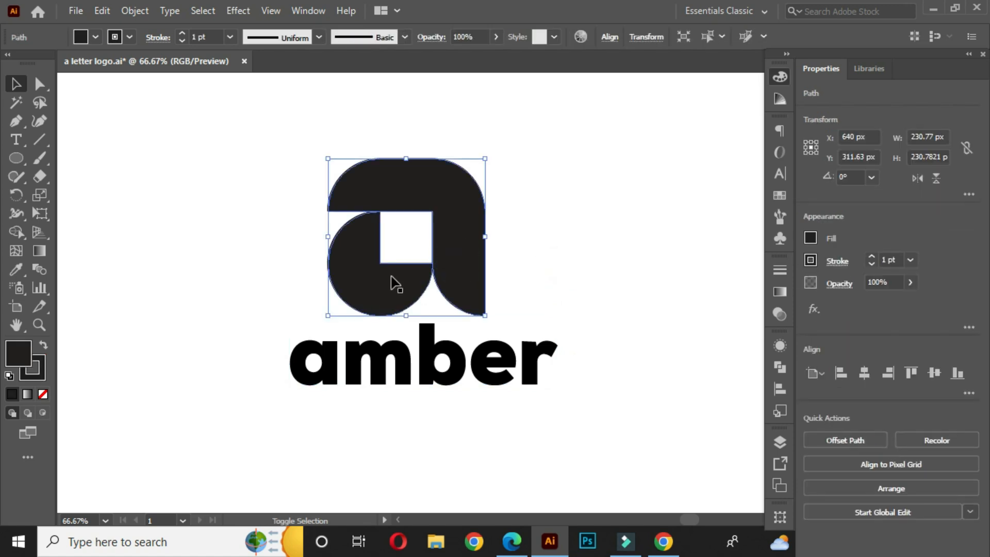
drag(302, 120, 524, 296)
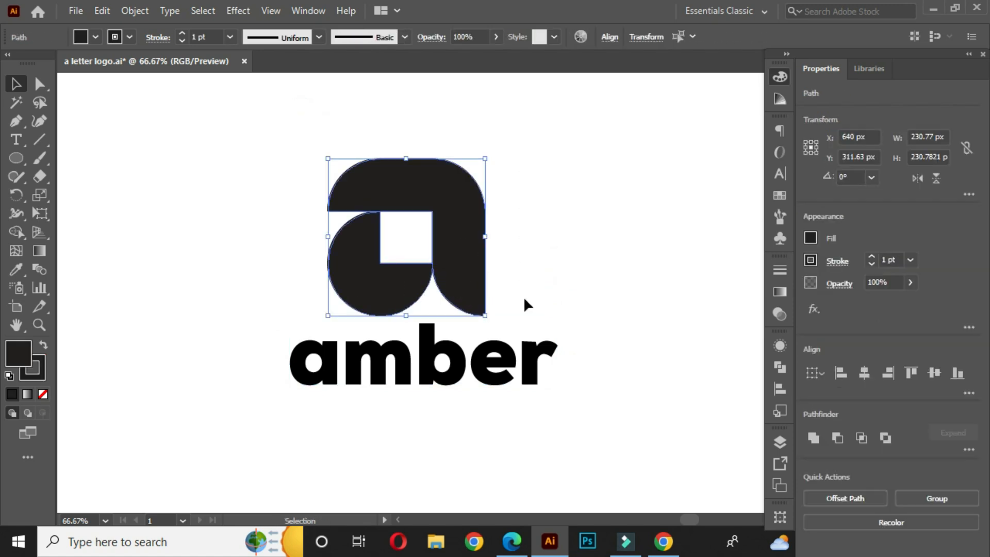
click(16, 269)
click(329, 354)
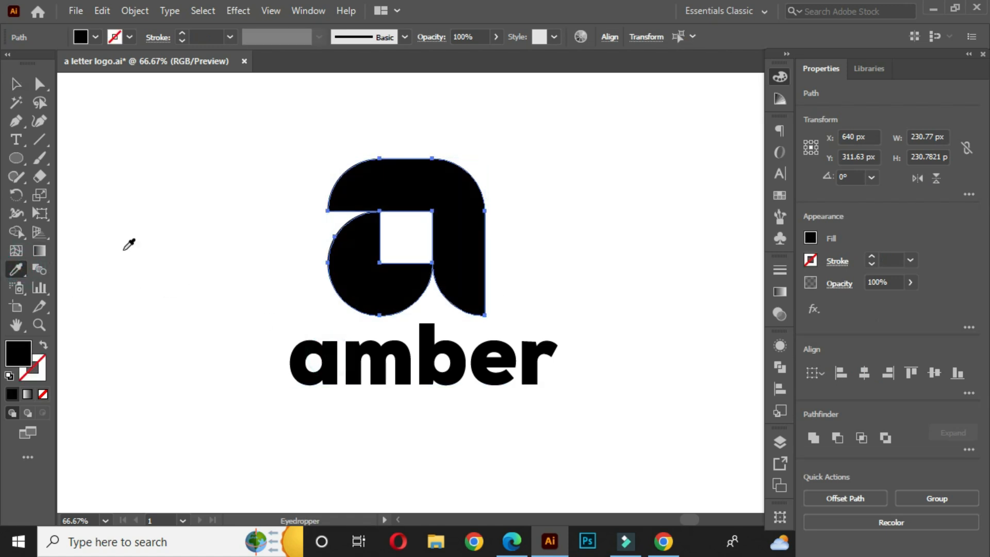
click(16, 83)
click(169, 198)
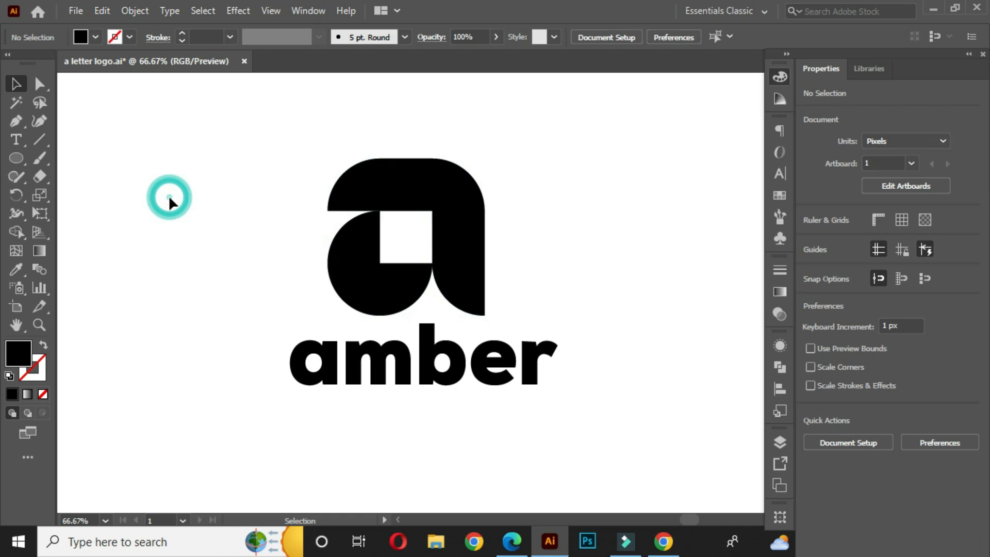
- Group the two pieces of the letter a
drag(294, 137, 506, 273)
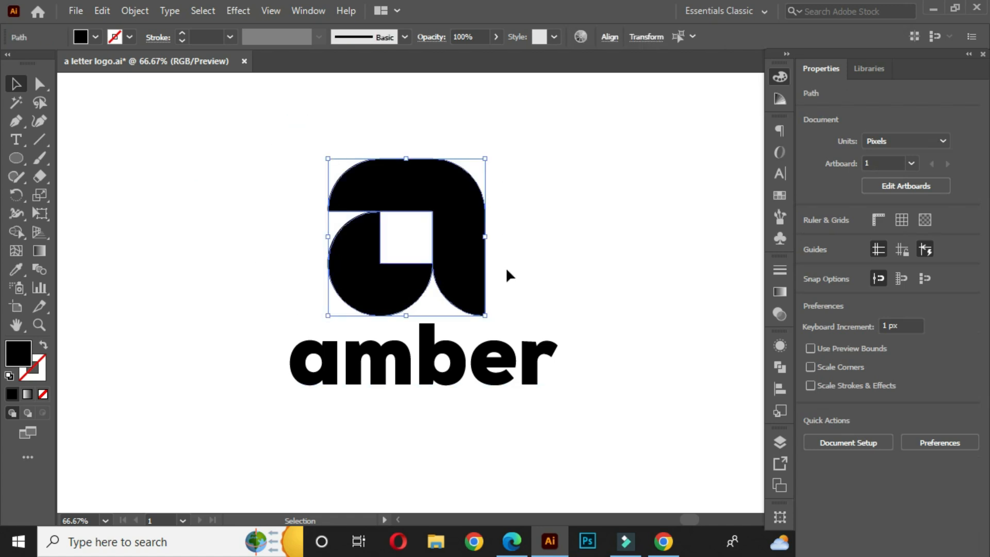
right_click(432, 241)
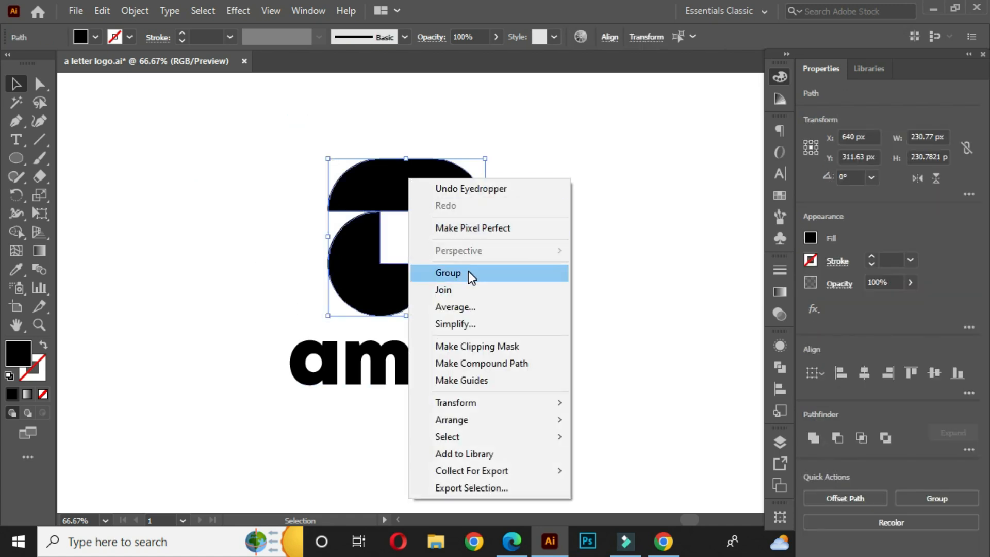
click(470, 275)
click(568, 219)
- Nudge the amber text slightly left to centre it under the letter a
click(479, 366)
drag(480, 365, 472, 365)
click(561, 258)
- Scale down the letter a and the amber text together, bringing the text to about 88 pt, and centre them on the artboard
scroll(564, 258, down, 1)
drag(615, 306, 525, 336)
drag(361, 286, 451, 347)
mouse_move(415, 299)
mouse_down()
mouse_move(428, 274)
mouse_move(409, 281)
mouse_up()
click(514, 238)
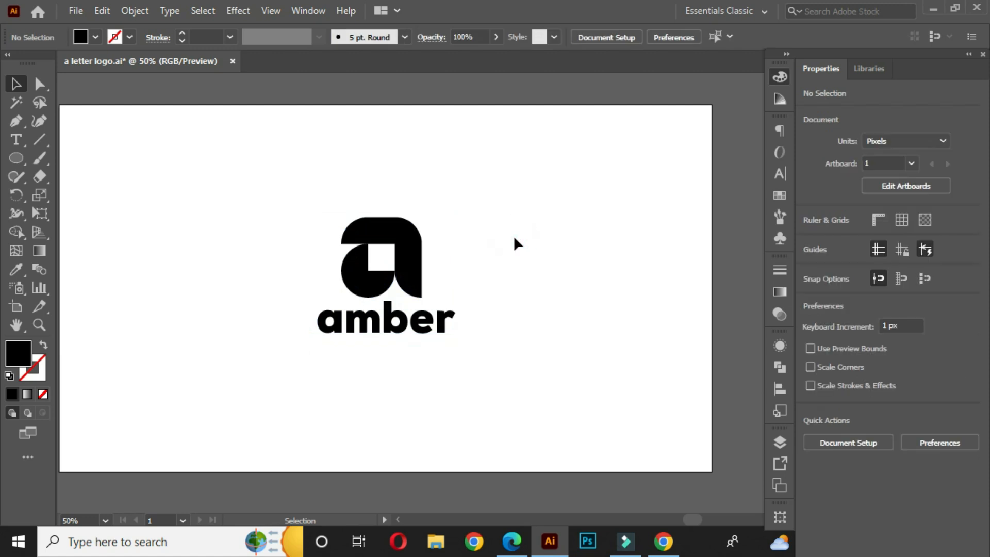
- Change the amber text's font style to XBold
click(420, 332)
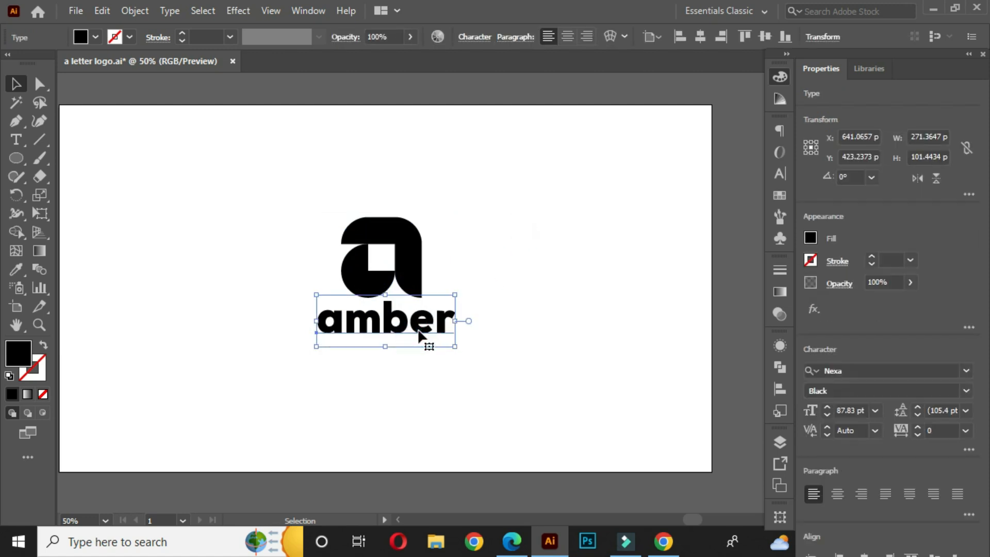
click(576, 295)
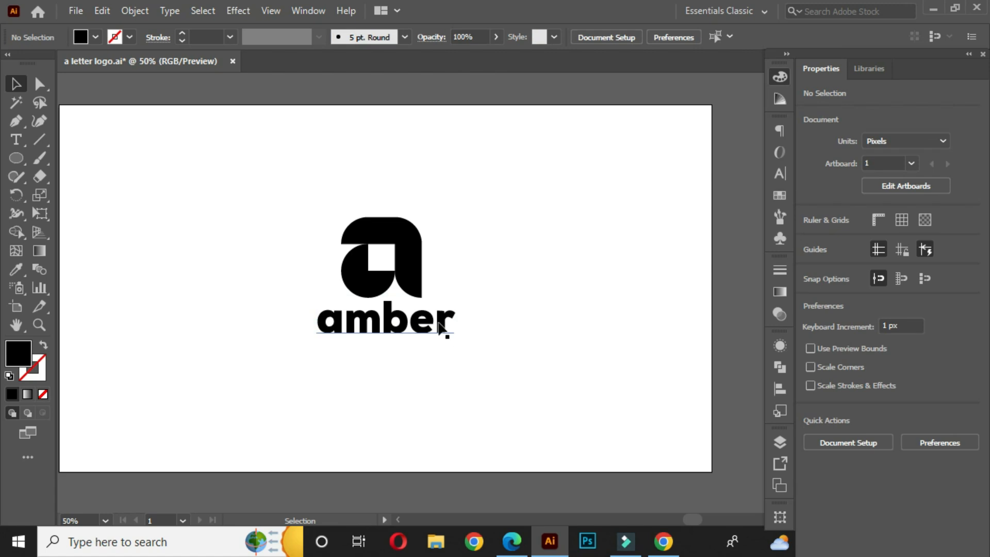
click(440, 328)
click(966, 390)
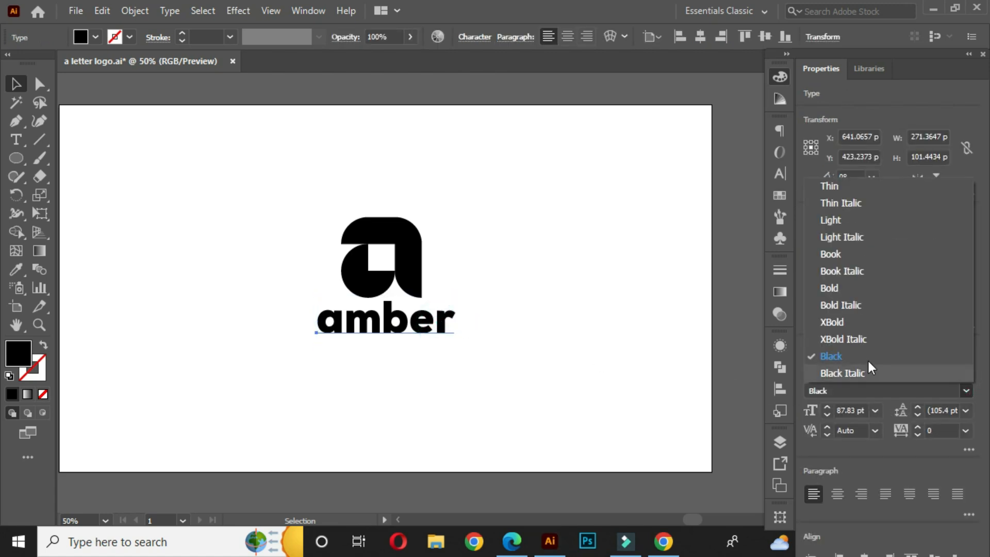
click(848, 322)
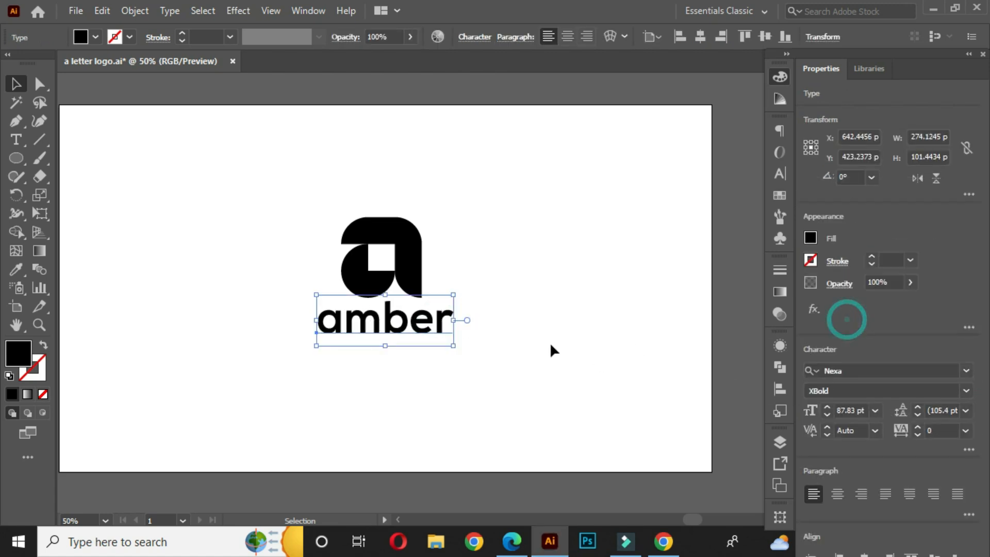
- Move the amber text about 9 px down and 3 px right to widen its gap from the letter a
click(519, 332)
drag(412, 324, 417, 332)
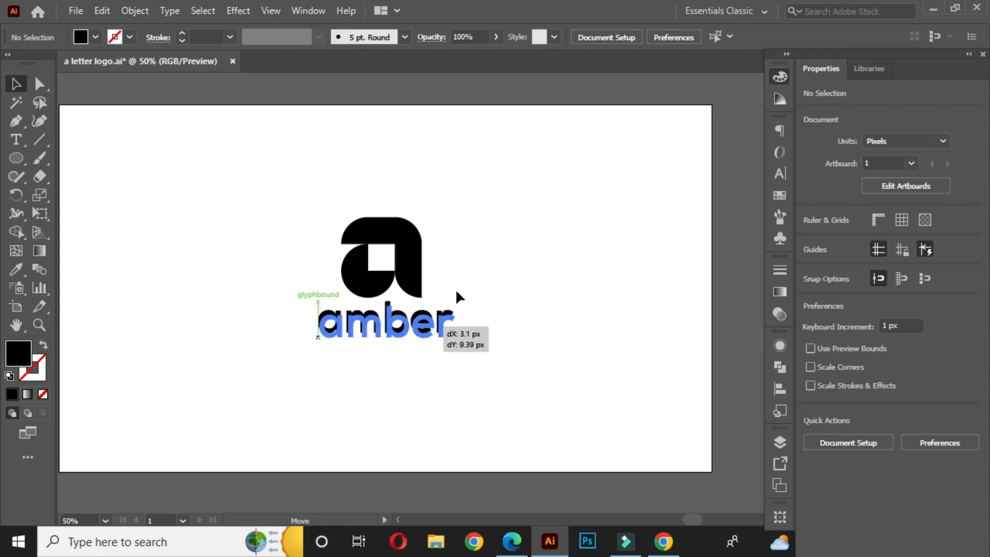
click(475, 276)
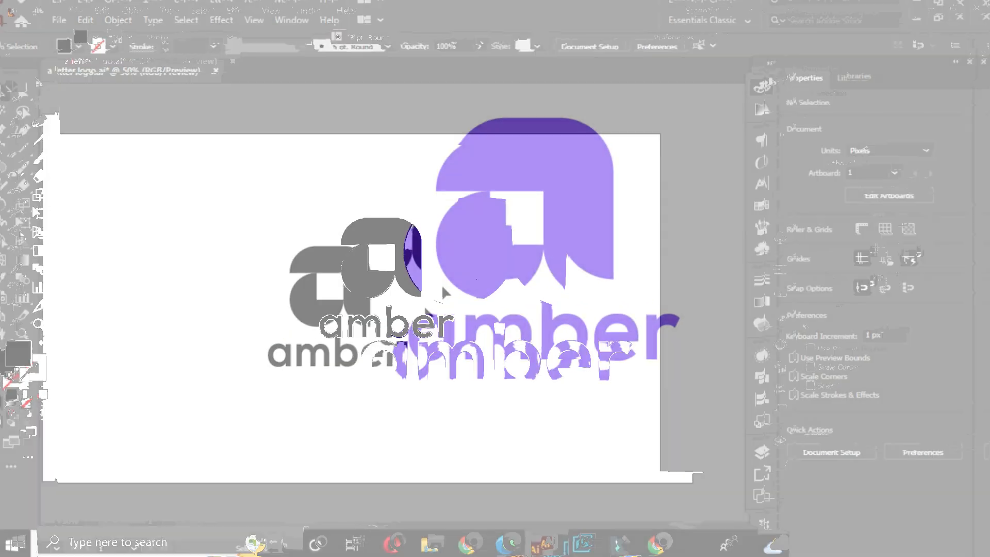